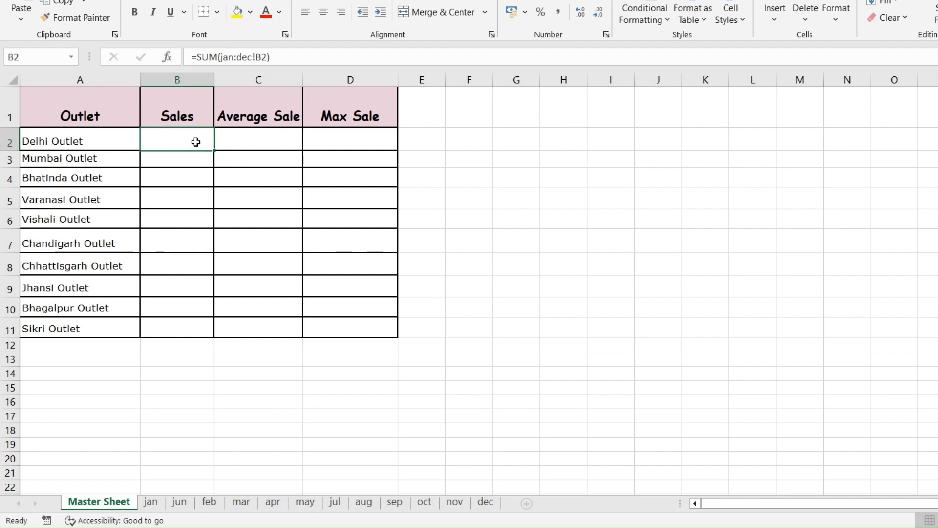
- Clear cell B2 on the Master Sheet, and total the jan sheet's sales in B12 with =sum(B2:B11)
{"action": "key", "text": "Delete"}
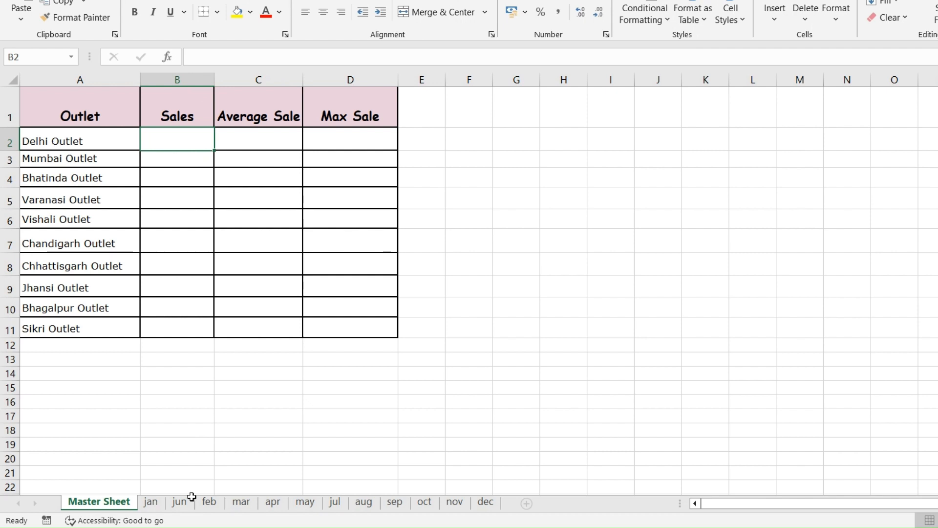
{"action": "left_click", "coordinate": [167, 503]}
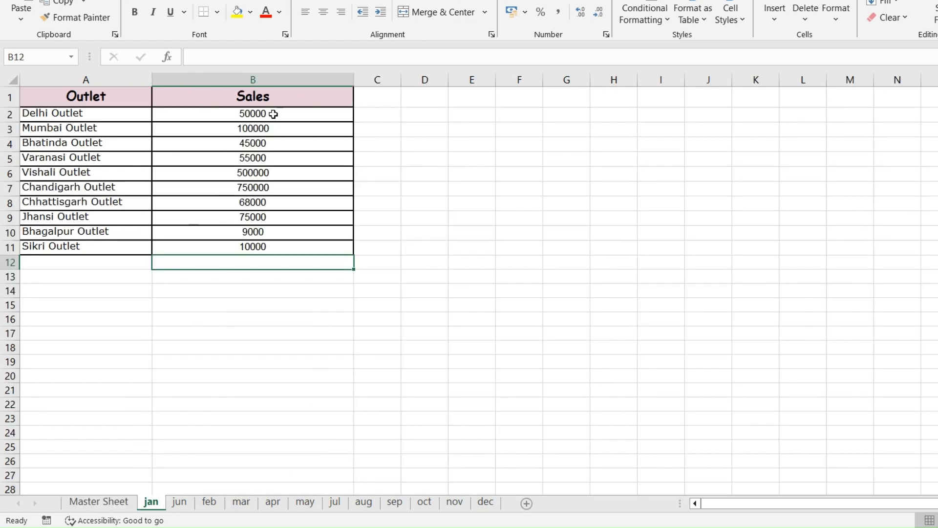
{"action": "left_click_drag", "start_coordinate": [274, 114], "coordinate": [286, 252]}
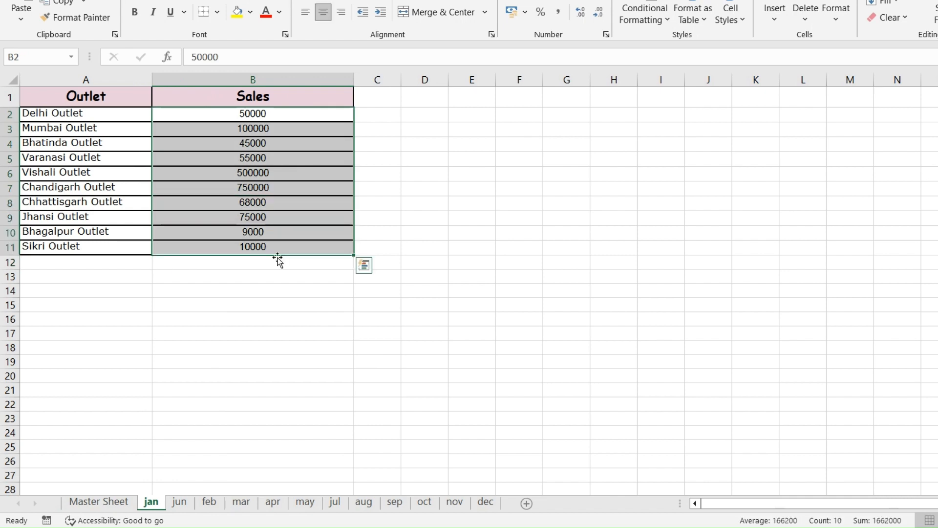
{"action": "left_click", "coordinate": [270, 262]}
{"action": "type", "text": "="}
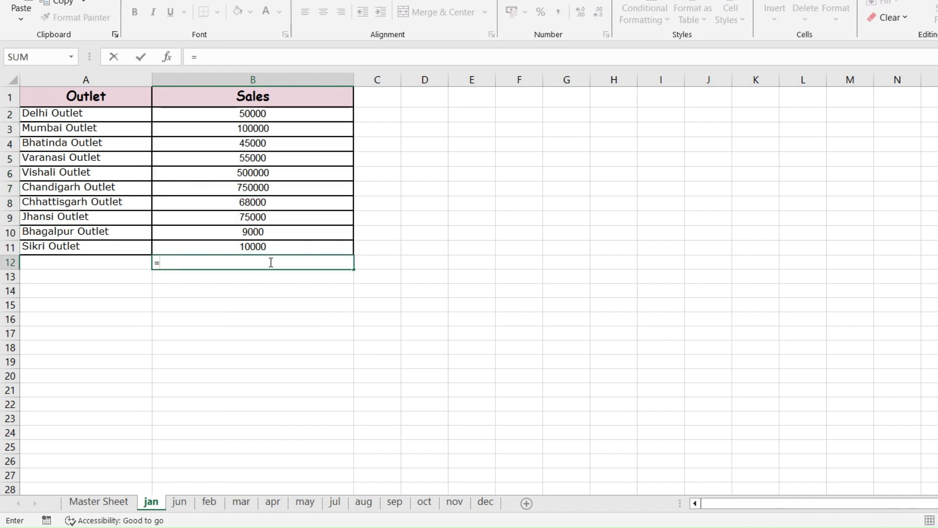
{"action": "type", "text": "sum("}
{"action": "left_click_drag", "start_coordinate": [273, 114], "coordinate": [273, 248]}
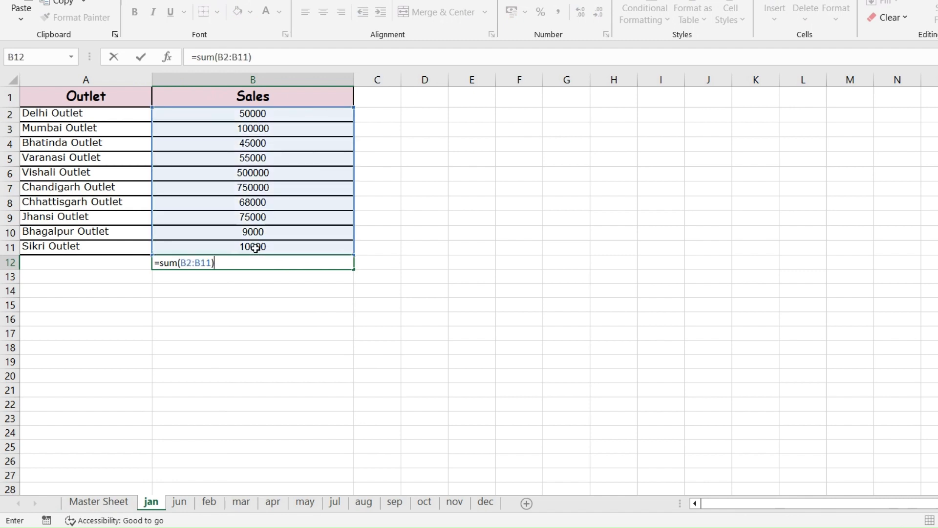
{"action": "key", "text": "Return"}
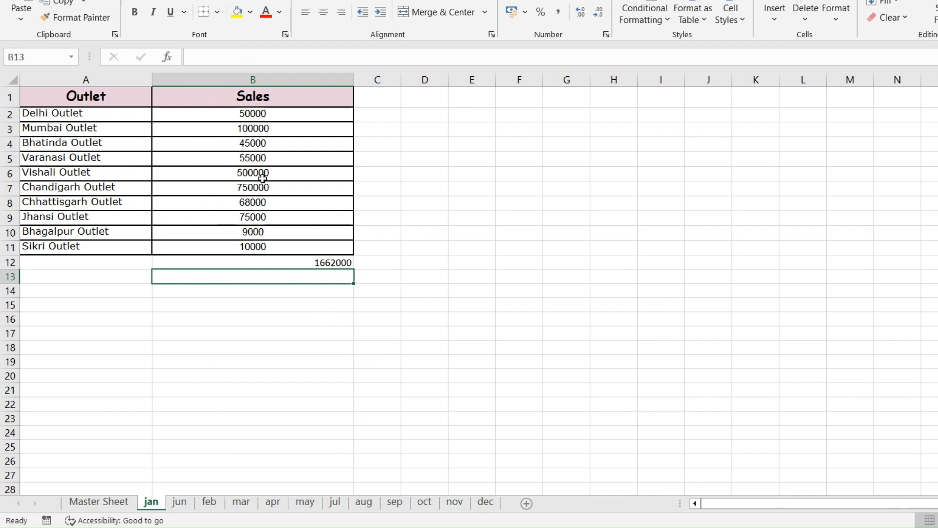
- Review the sales range on the jan sheet and compare it with the jun sheet
{"action": "left_click_drag", "start_coordinate": [289, 119], "coordinate": [340, 258]}
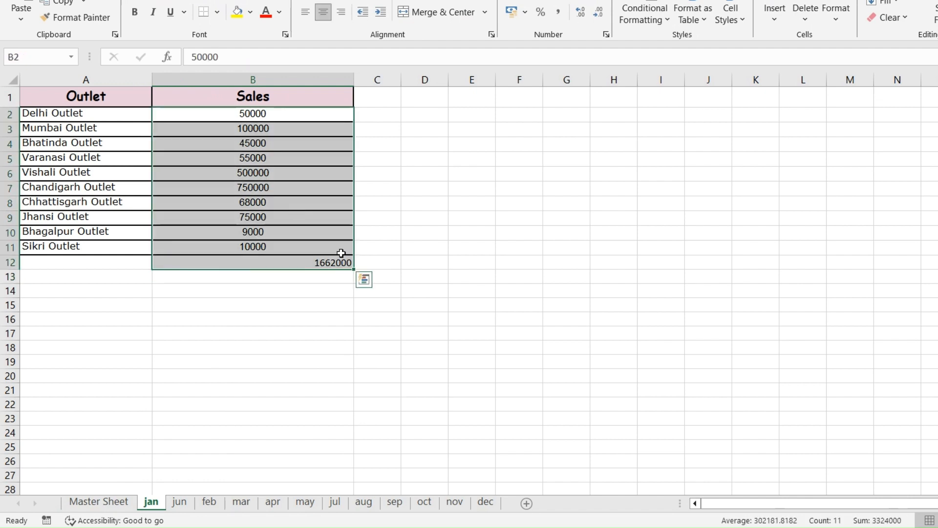
{"action": "left_click", "coordinate": [292, 251]}
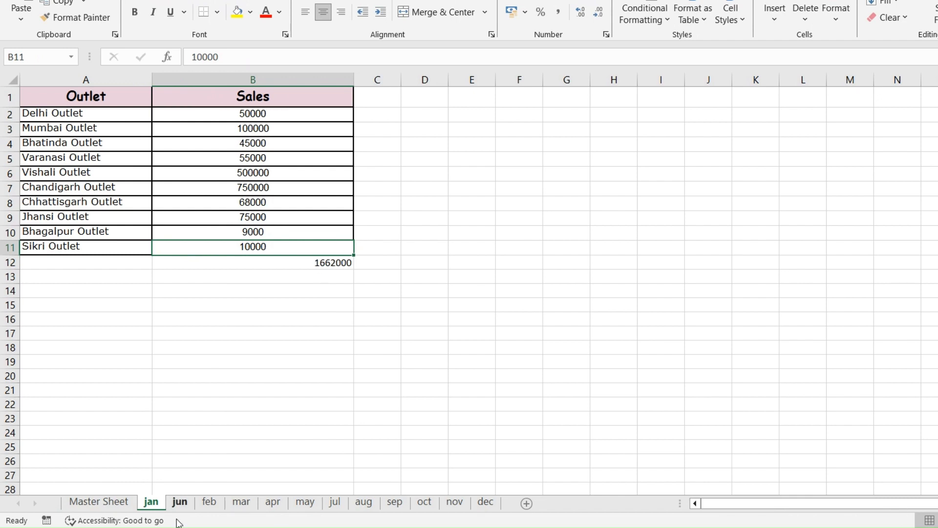
{"action": "left_click", "coordinate": [179, 502]}
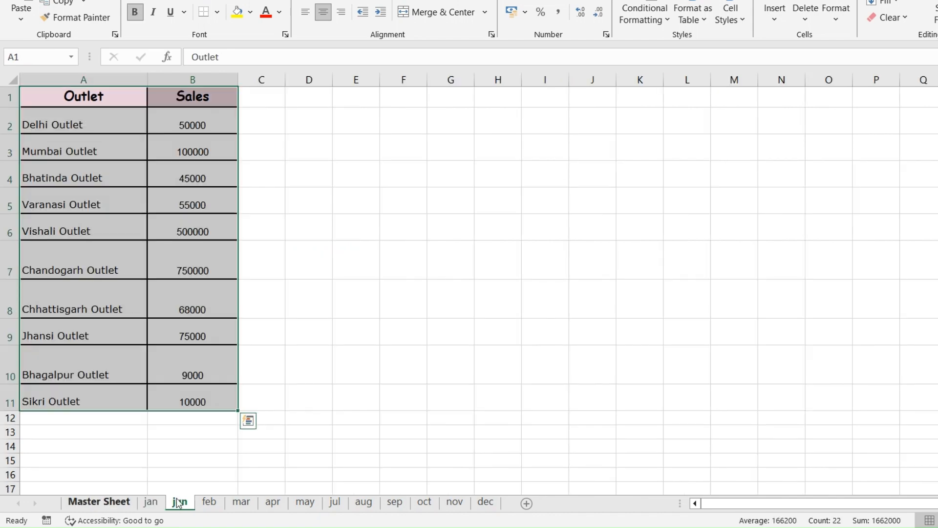
{"action": "left_click", "coordinate": [151, 506]}
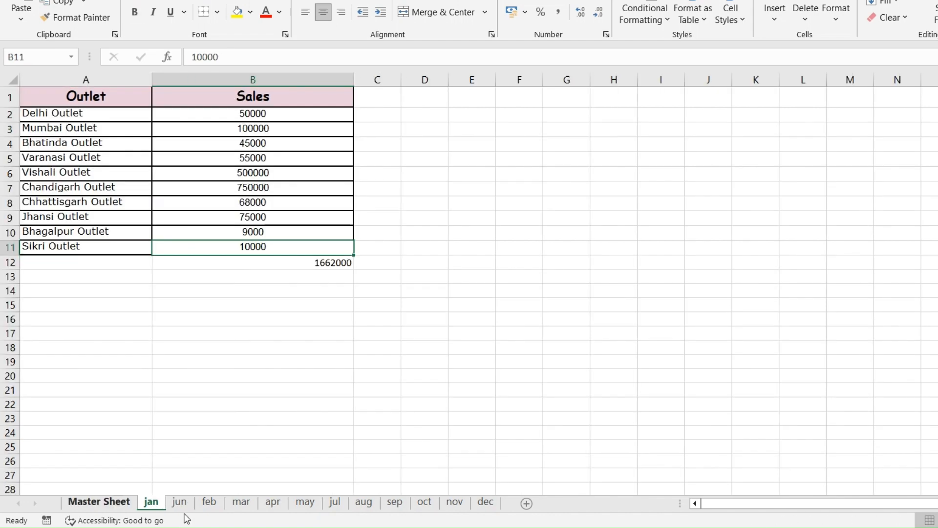
- Enter =sum(jan:dec!b2) in B2 of the Master Sheet to total the Delhi Outlet's sales across all month sheets
{"action": "key", "text": "ctrl+Page_Up"}
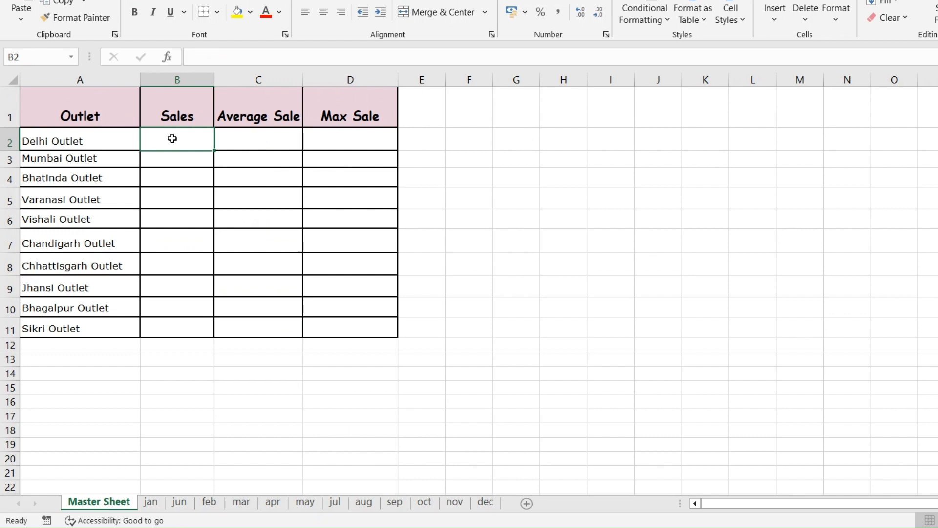
{"action": "type", "text": "=sum"}
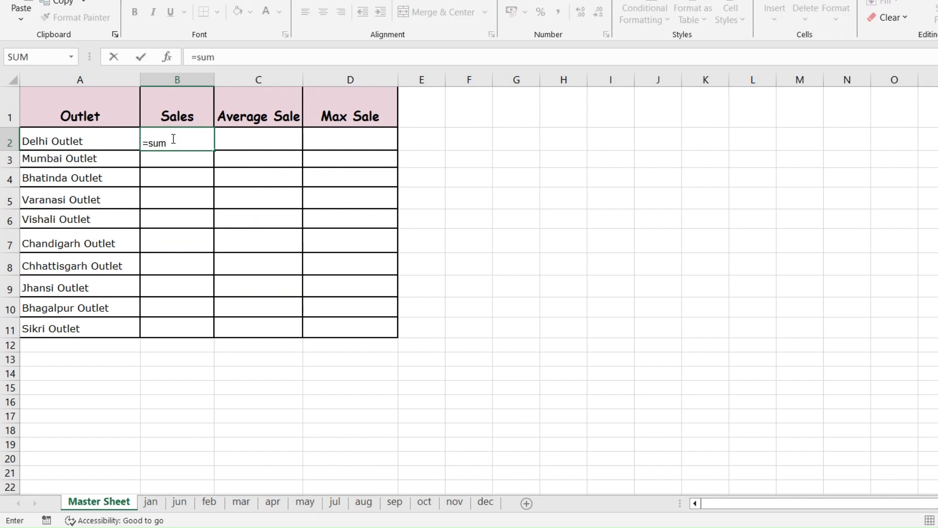
{"action": "type", "text": "(jan:dec!b2"}
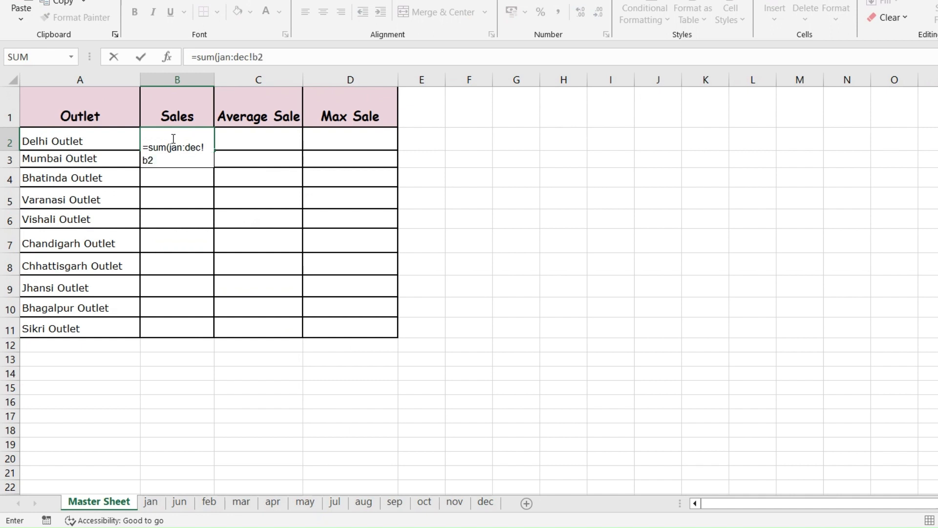
{"action": "type", "text": ")"}
{"action": "key", "text": "Return"}
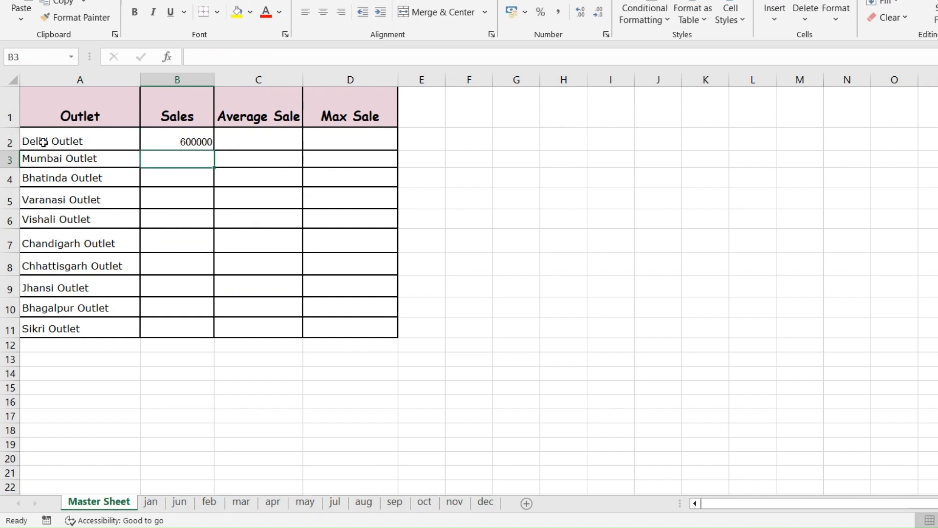
- Check the Delhi Outlet's total formula and examine its sales cell B2 on the jan, jun and feb sheets
{"action": "left_click", "coordinate": [194, 142]}
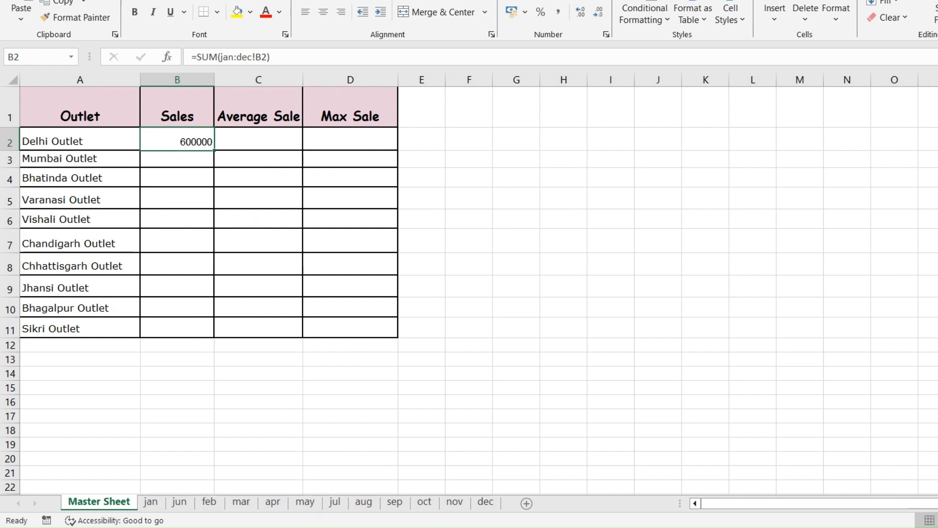
{"action": "key", "text": "ctrl+Page_Down"}
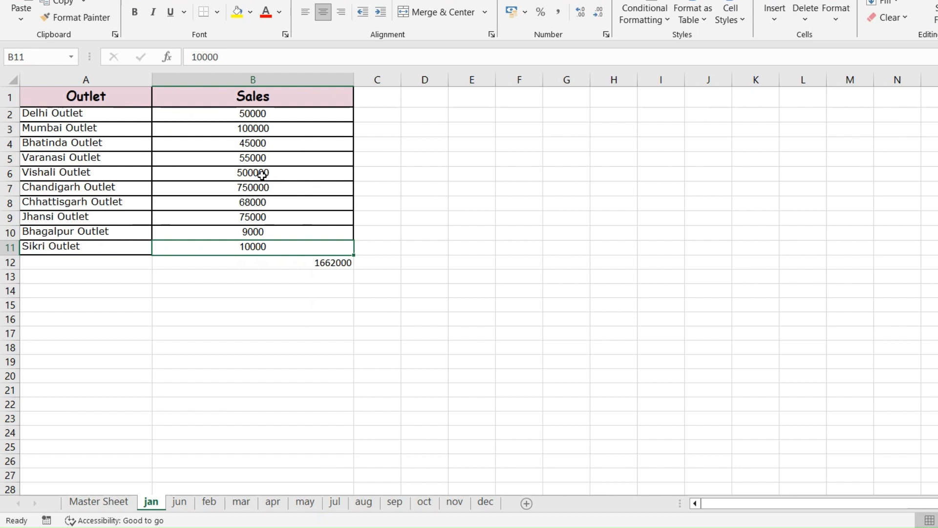
{"action": "left_click", "coordinate": [226, 115]}
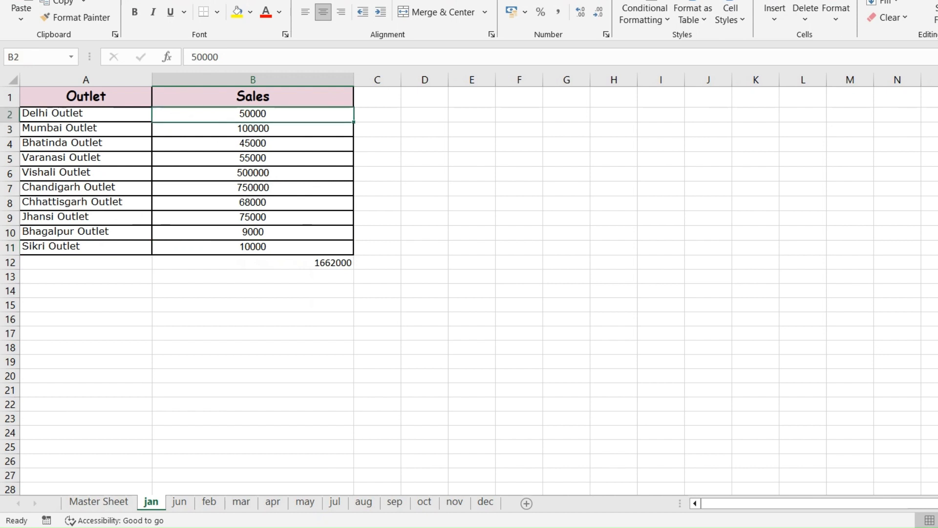
{"action": "left_click", "coordinate": [178, 501]}
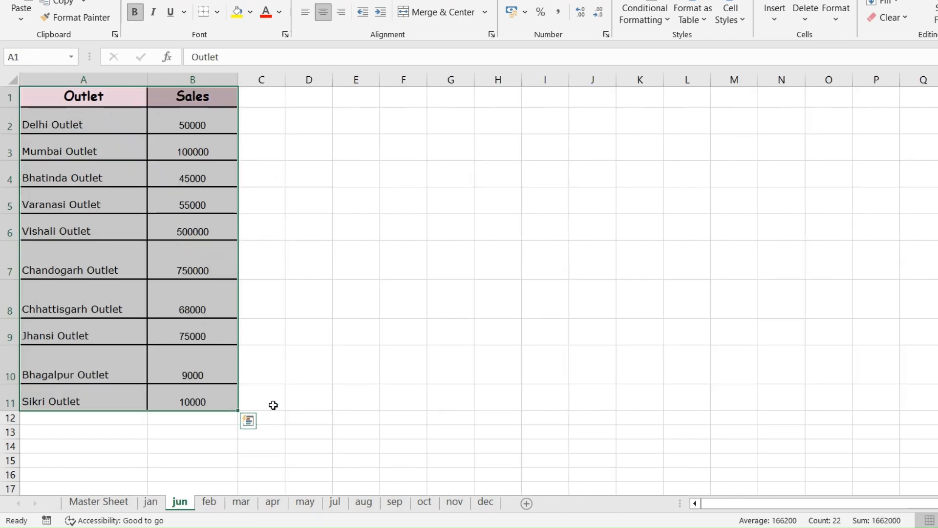
{"action": "left_click", "coordinate": [192, 121]}
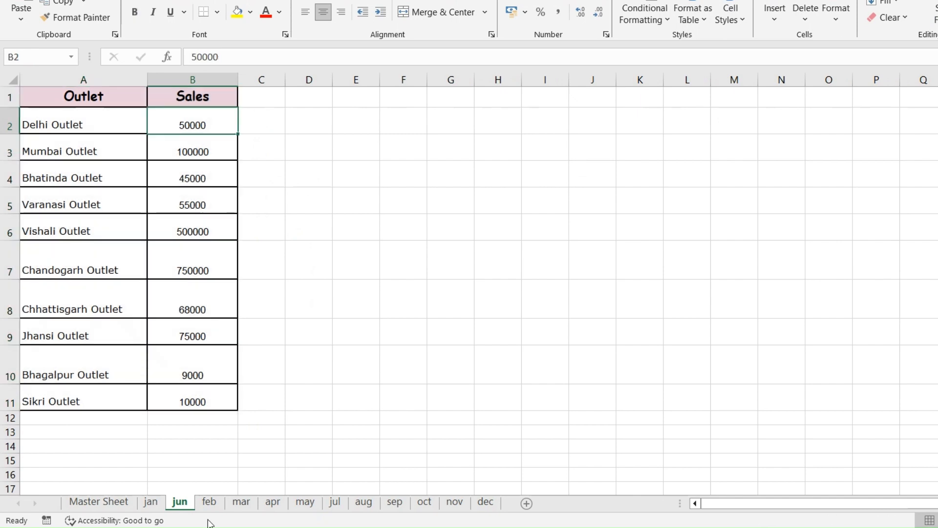
{"action": "left_click", "coordinate": [209, 502]}
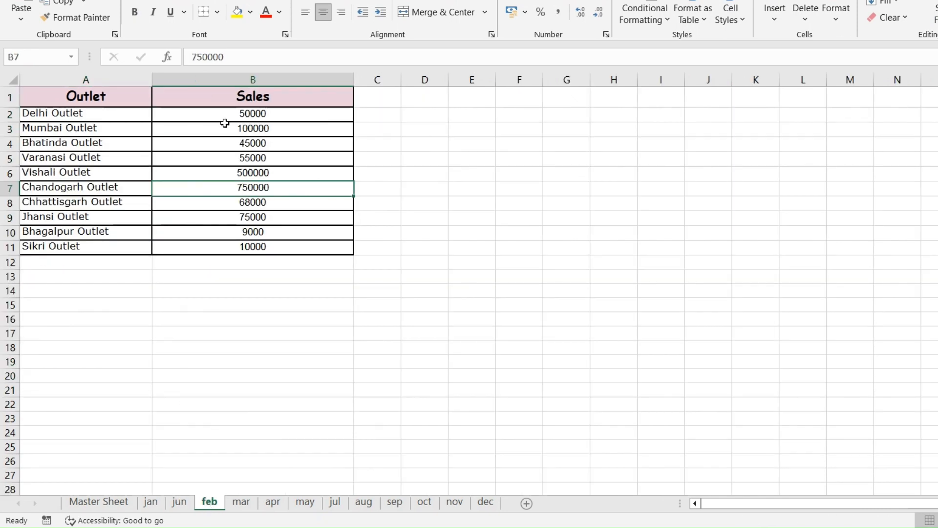
- Fill the Delhi Outlet's sales formula on the Master Sheet down to the Sikri Outlet in B11
{"action": "left_click", "coordinate": [95, 501]}
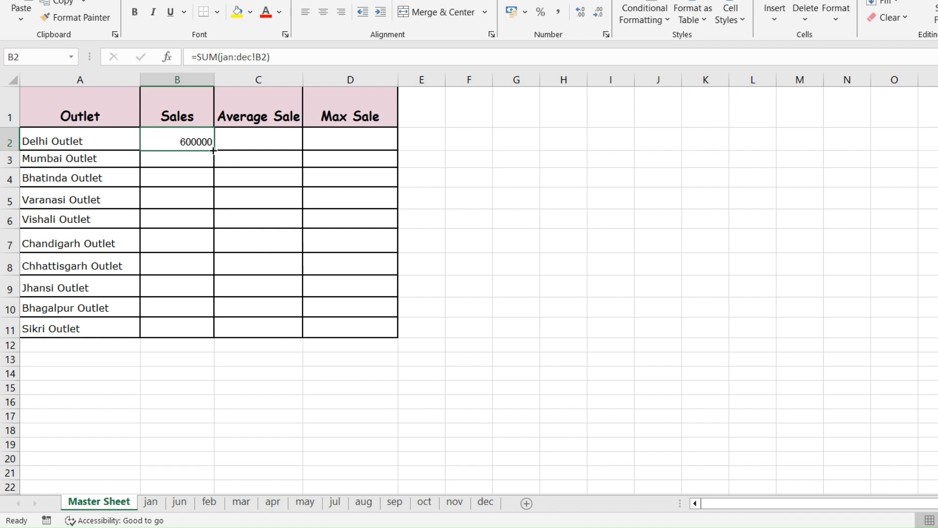
{"action": "left_click_drag", "start_coordinate": [214, 151], "coordinate": [214, 338]}
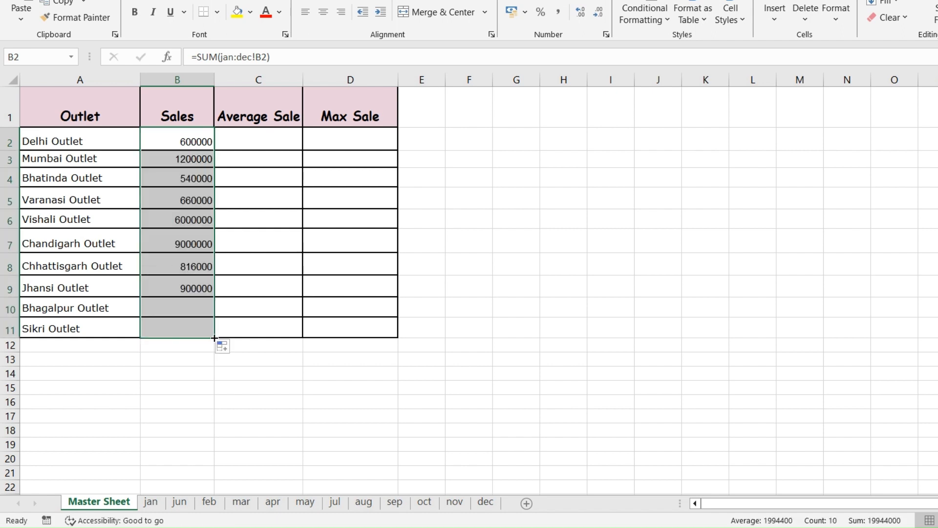
{"action": "left_click", "coordinate": [276, 280]}
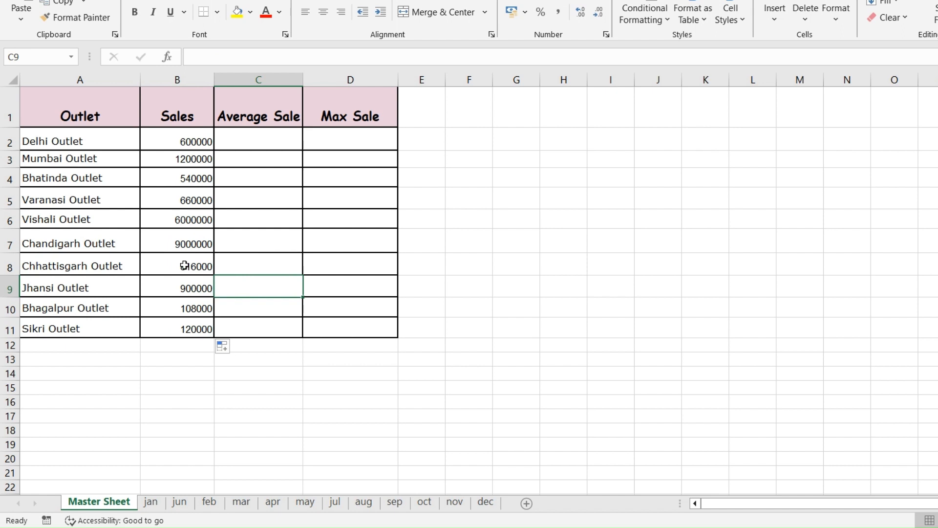
- Inspect the filled sales formulas for the Mumbai, Bhatinda and Varanasi outlets and the whole Sales range B2:B11
{"action": "left_click", "coordinate": [176, 161]}
{"action": "left_click", "coordinate": [183, 179]}
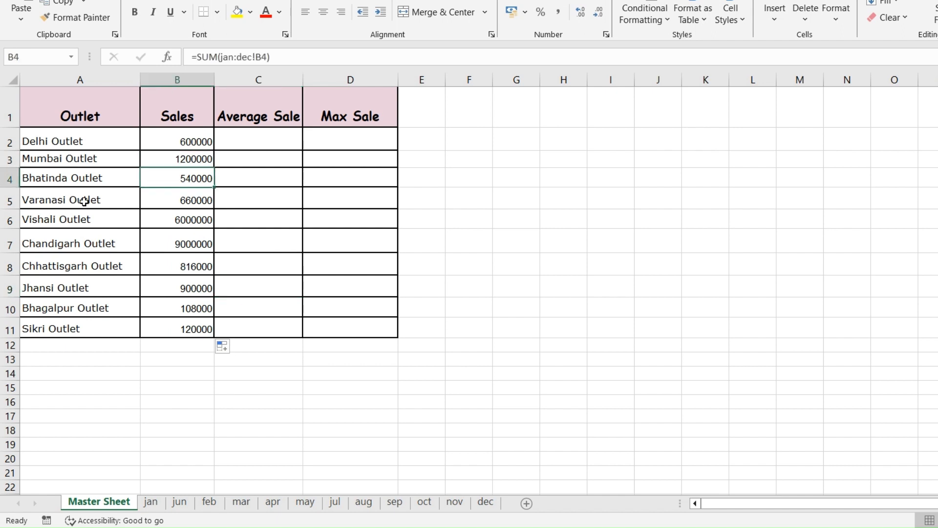
{"action": "left_click", "coordinate": [199, 202]}
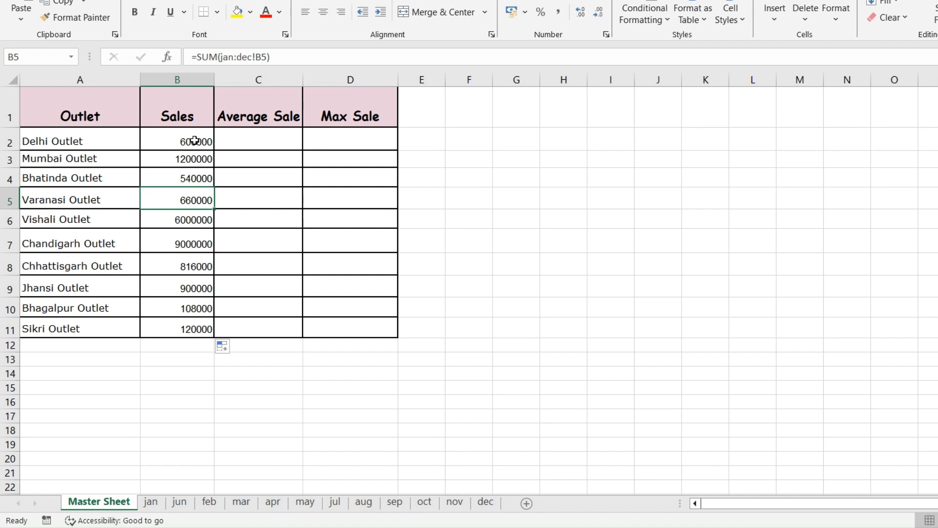
{"action": "left_click_drag", "start_coordinate": [195, 141], "coordinate": [213, 329]}
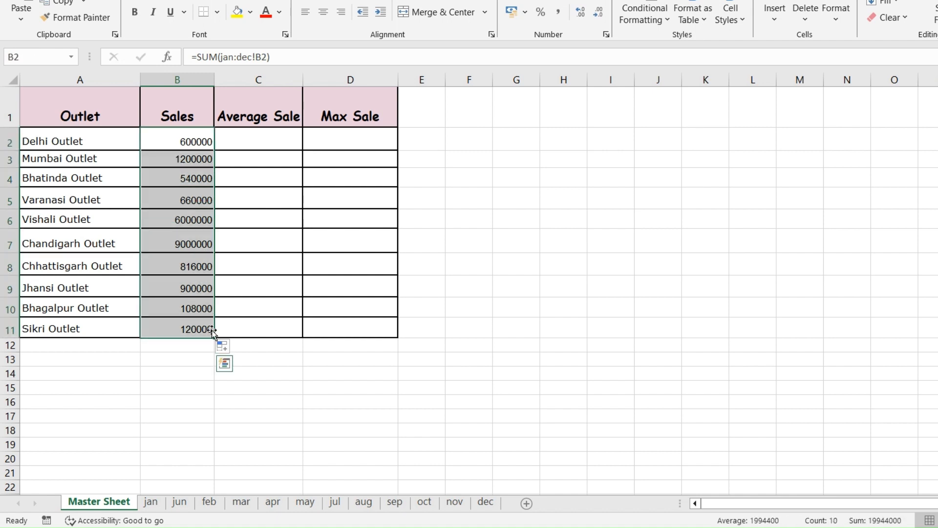
{"action": "left_click", "coordinate": [235, 219]}
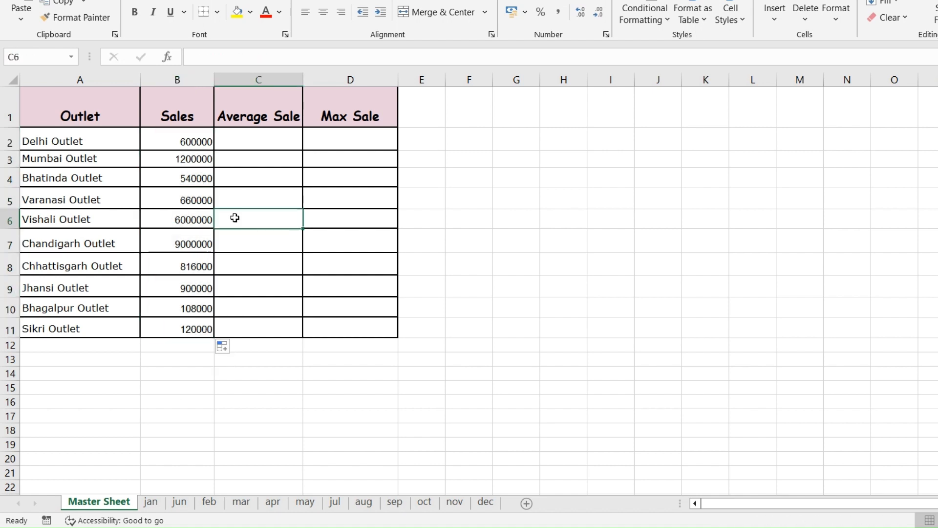
- Clear all the sales totals in B2:B11 on the Master Sheet
{"action": "left_click", "coordinate": [192, 141]}
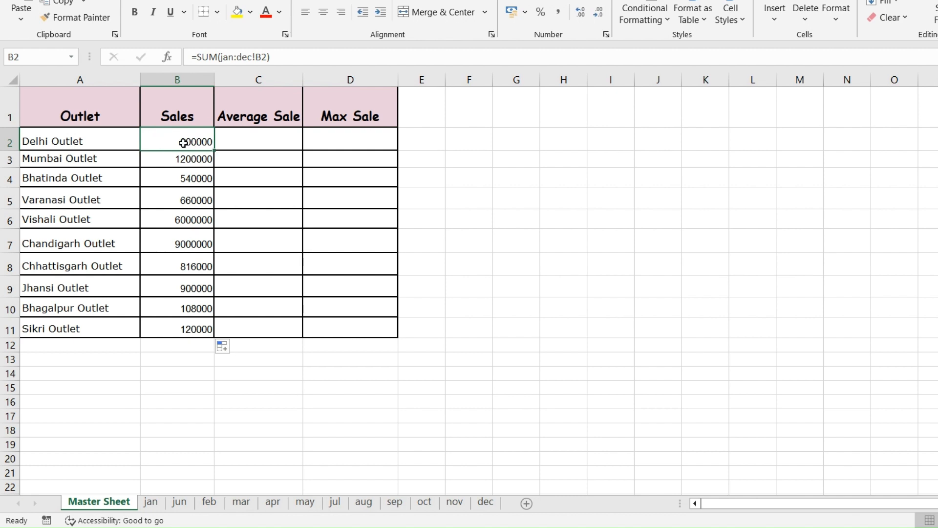
{"action": "left_click_drag", "start_coordinate": [184, 143], "coordinate": [193, 325]}
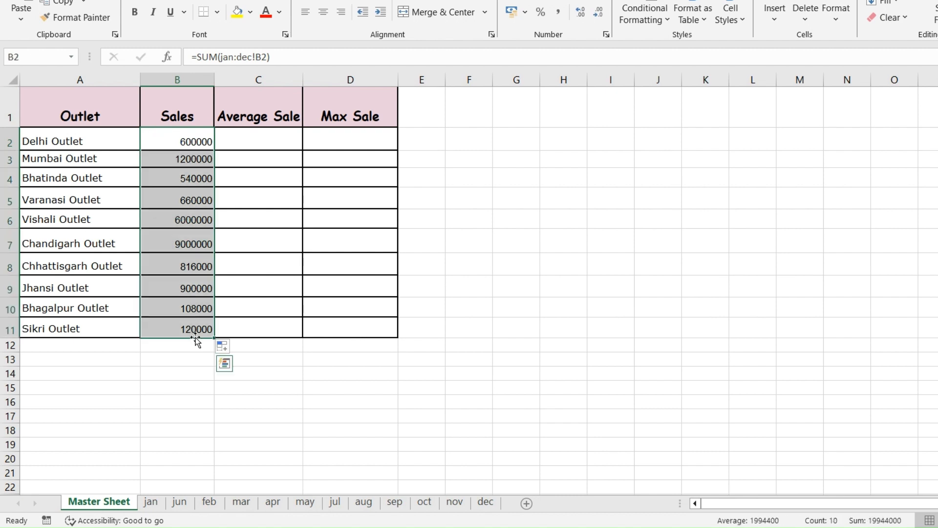
{"action": "key", "text": "Delete"}
- Enter a SUM formula in B2 using the wildcard sheet reference '???'!b2 to total the Delhi Outlet's sales across the month sheets
{"action": "left_click", "coordinate": [177, 143]}
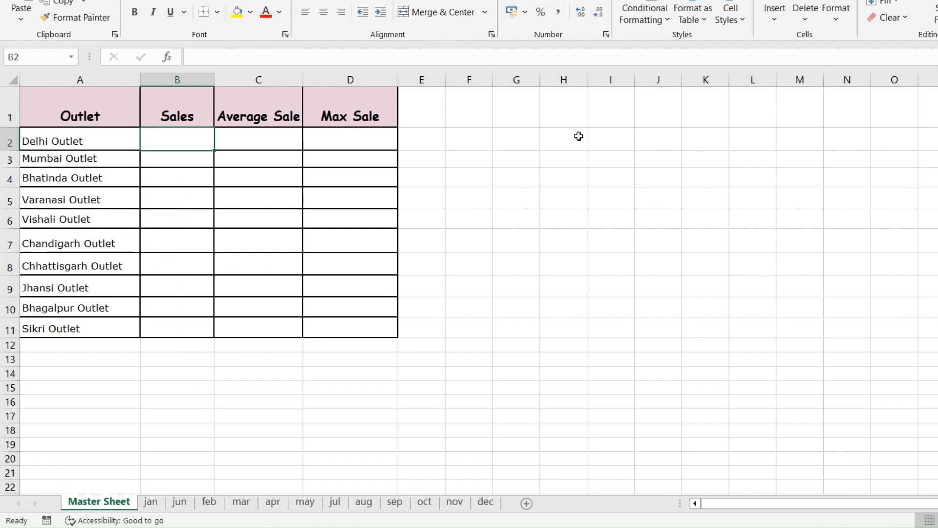
{"action": "type", "text": "=su"}
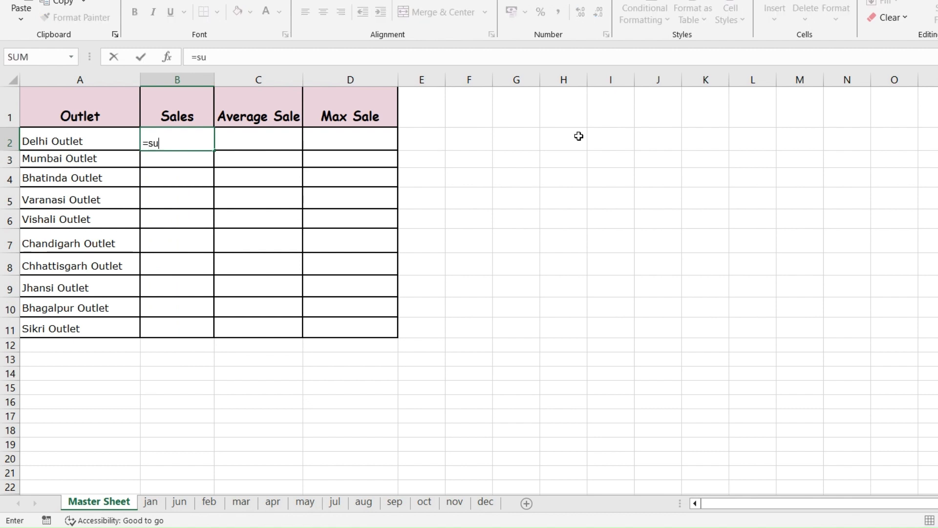
{"action": "type", "text": "m('???'"}
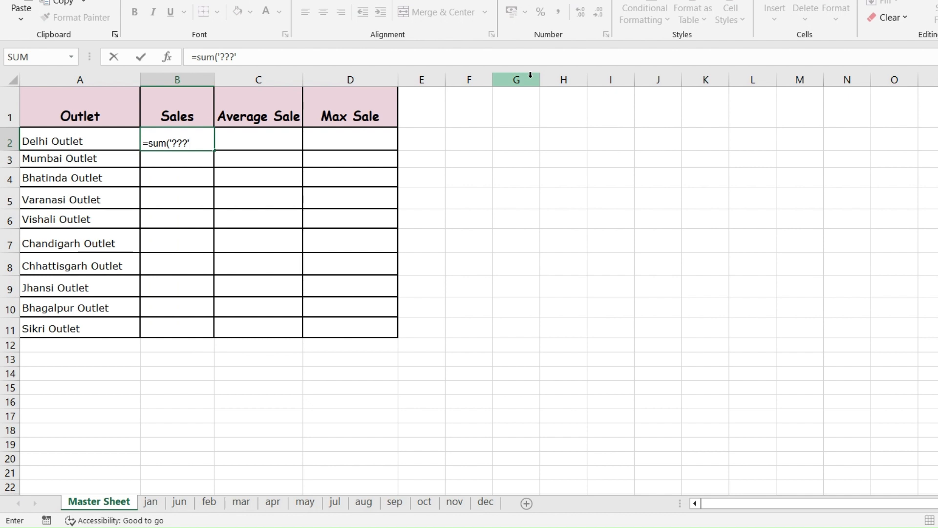
{"action": "type", "text": "!b2"}
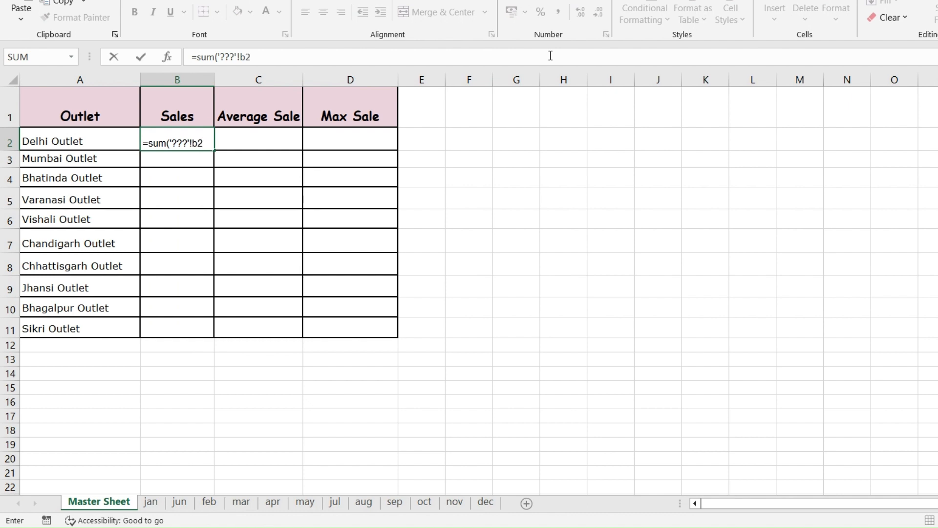
{"action": "key", "text": "Return"}
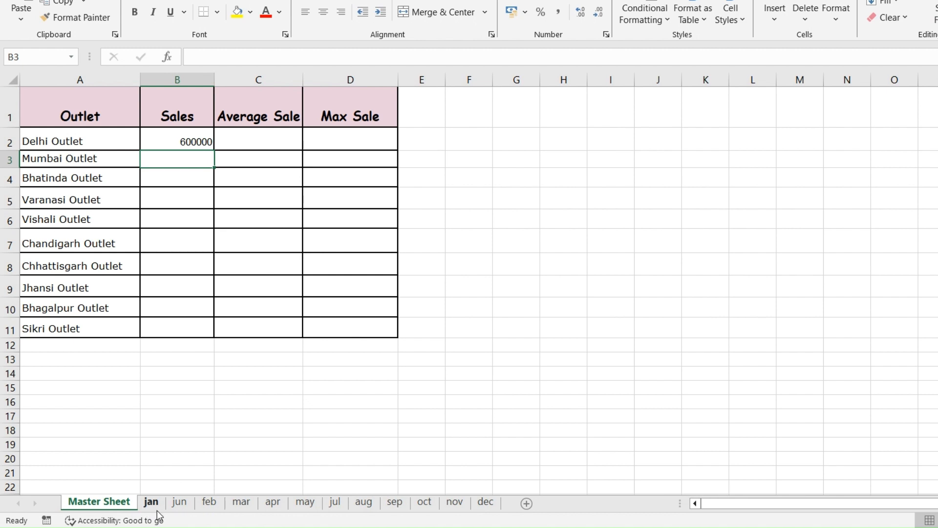
- Open the Delhi Outlet's sales formula in B2 for editing and select its whole text
{"action": "left_click", "coordinate": [168, 141]}
{"action": "double_click", "coordinate": [169, 144]}
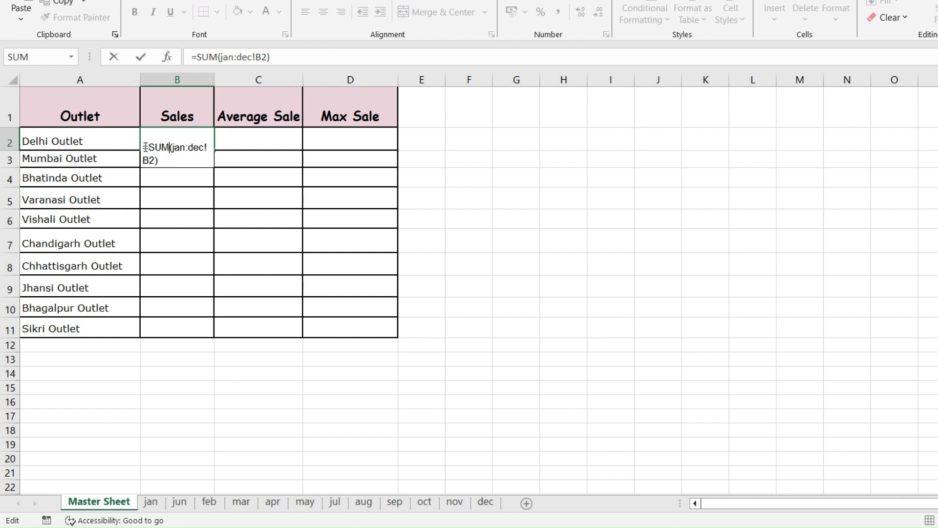
{"action": "left_click_drag", "start_coordinate": [145, 147], "coordinate": [171, 162]}
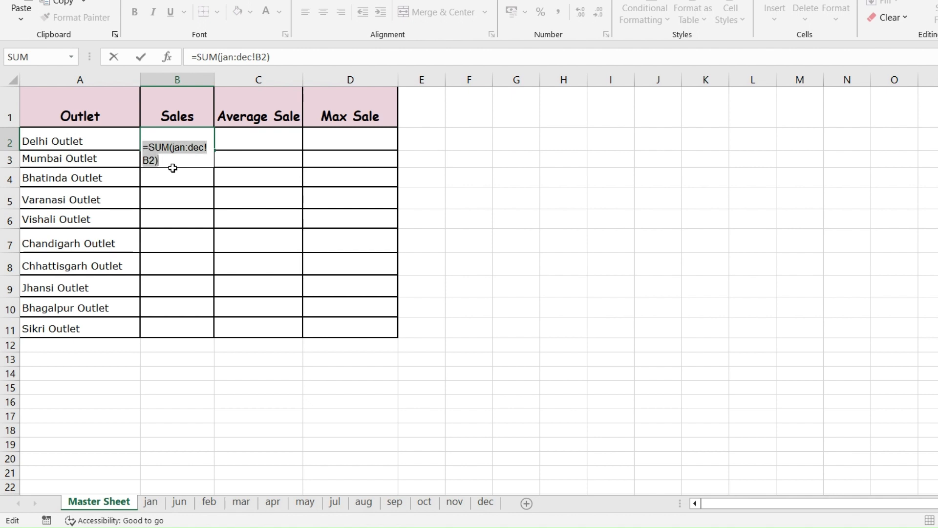